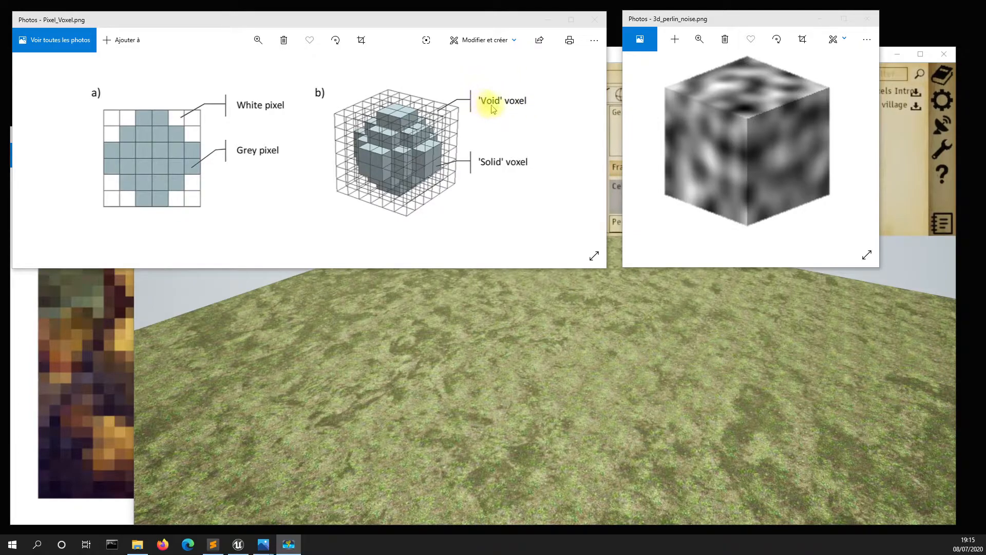
# Step: Switch to yag, load the saved 01 Voxels Intro terrain, and inspect its cubic voxels up close
pyautogui.click(737, 303)
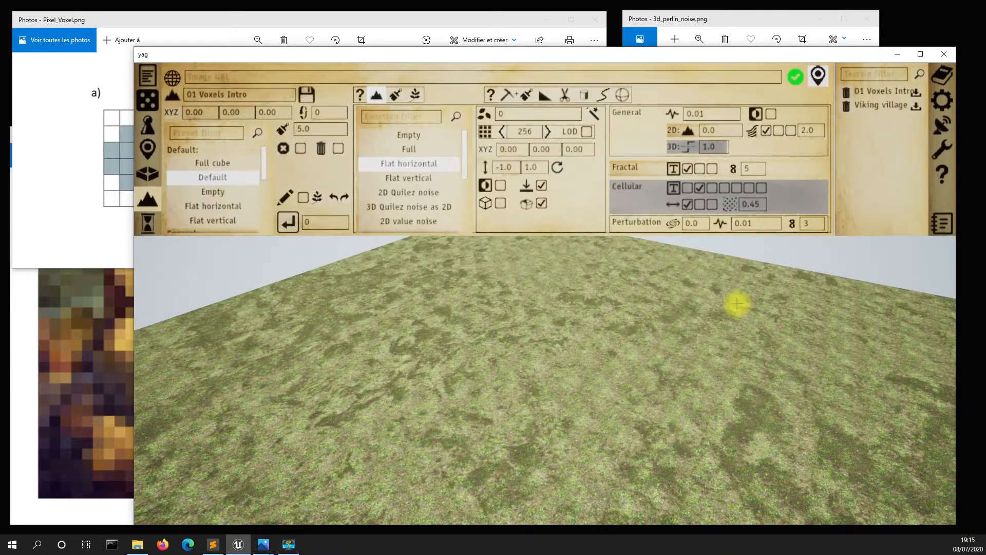
pyautogui.click(917, 92)
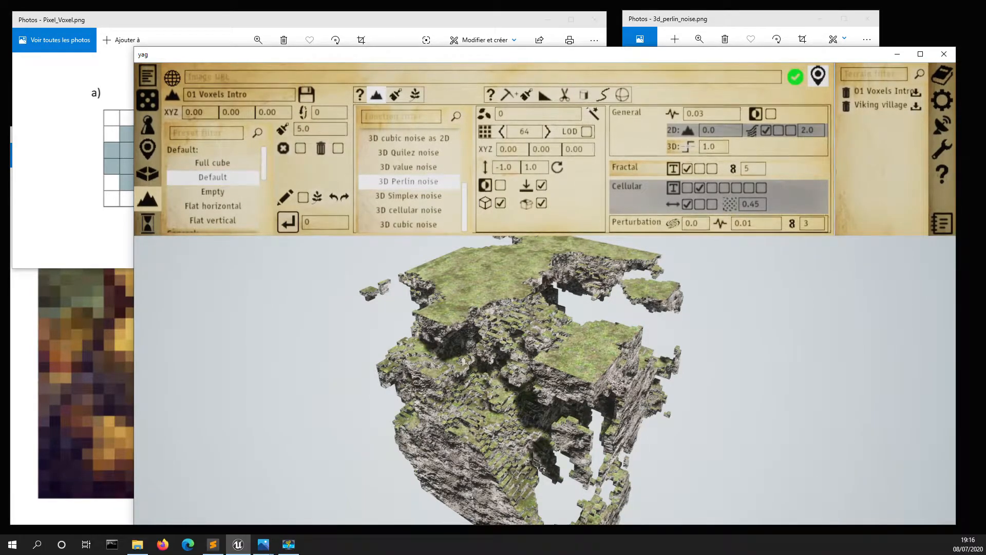
pyautogui.moveTo(427, 383); pyautogui.dragTo(429, 357, button='right')
pyautogui.press('w')
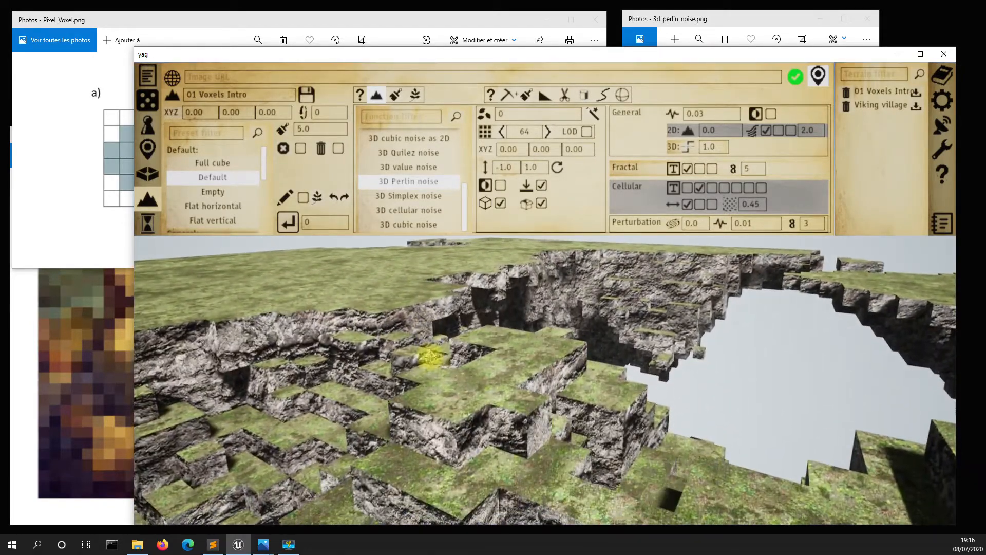
pyautogui.press('s')
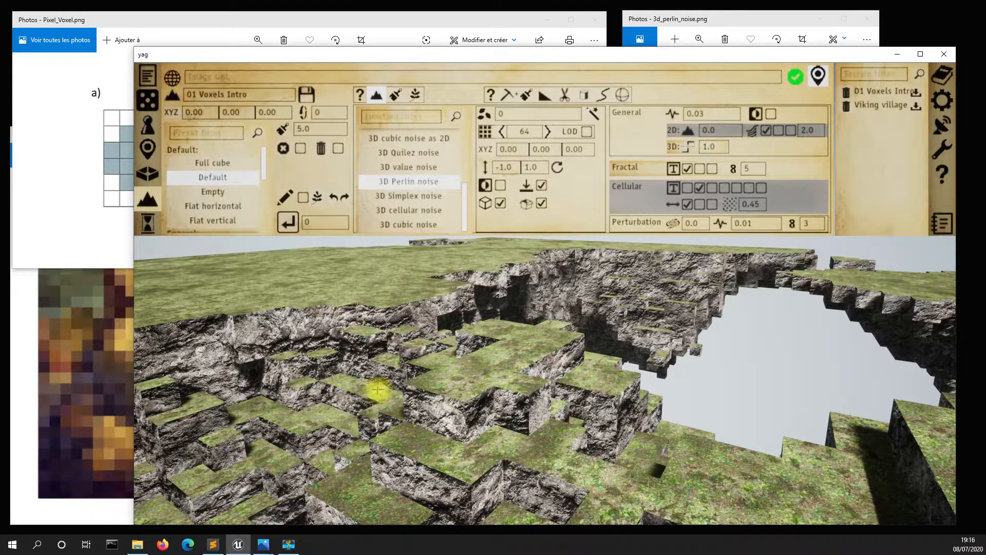
# Step: Bring up the pixelated Mona Lisa image for comparison, and return to the voxel terrain in yag
pyautogui.click(75, 375)
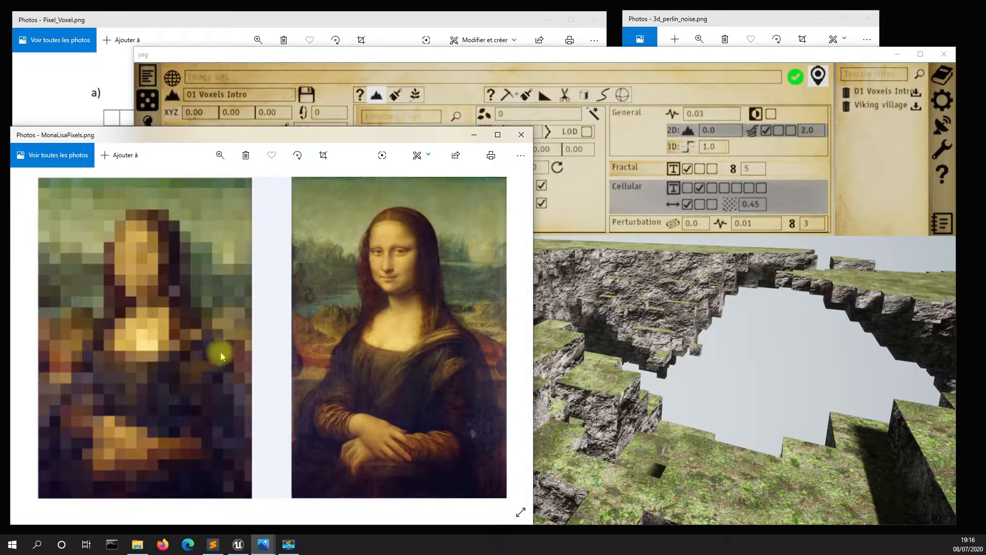
pyautogui.click(708, 324)
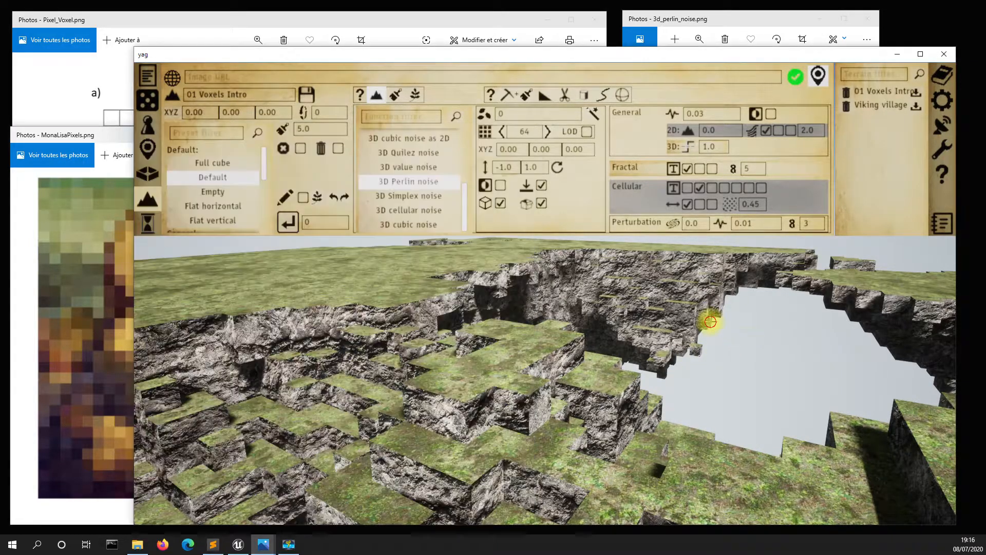
# Step: Place the red-and-yellow clad default human character on a grassy voxel block as a scale reference
pyautogui.click(148, 123)
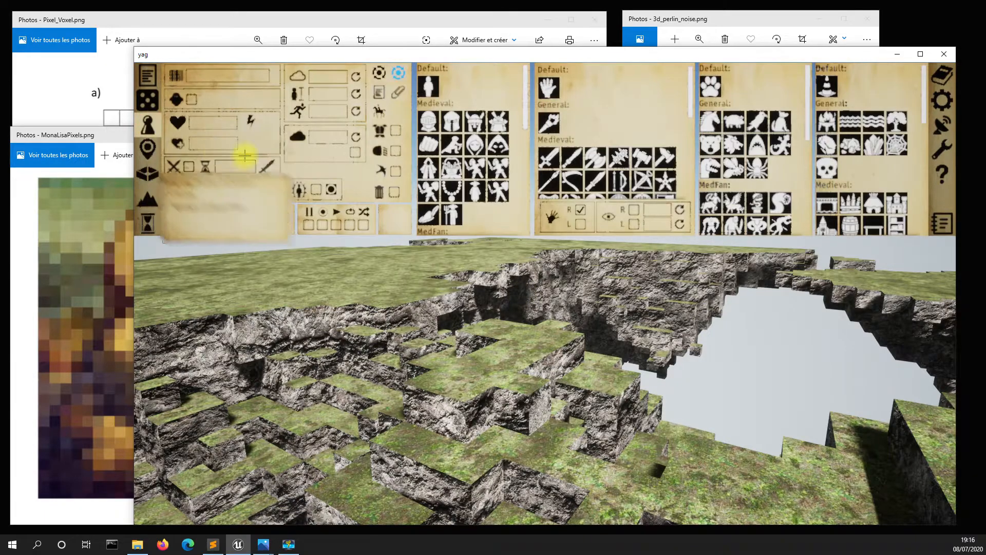
pyautogui.click(428, 88)
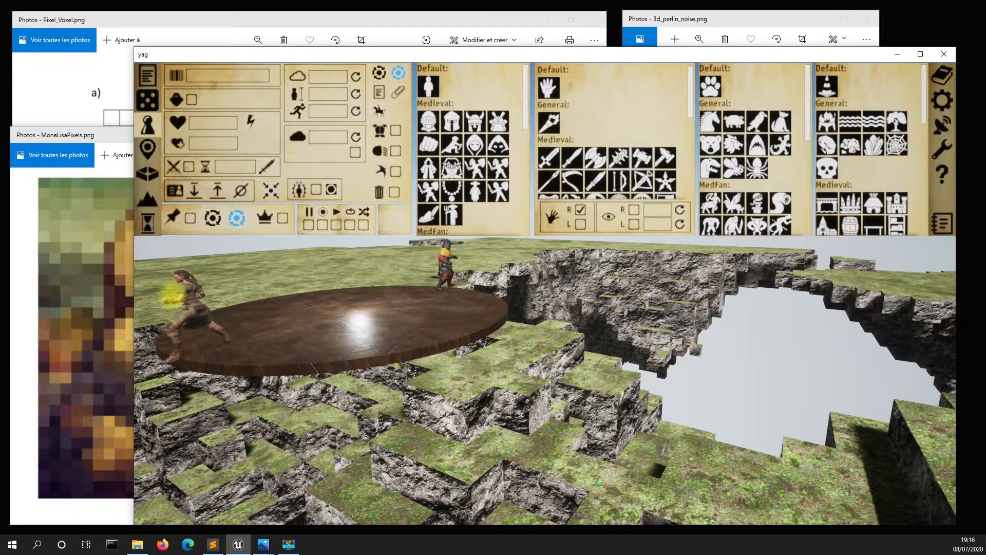
pyautogui.click(444, 256)
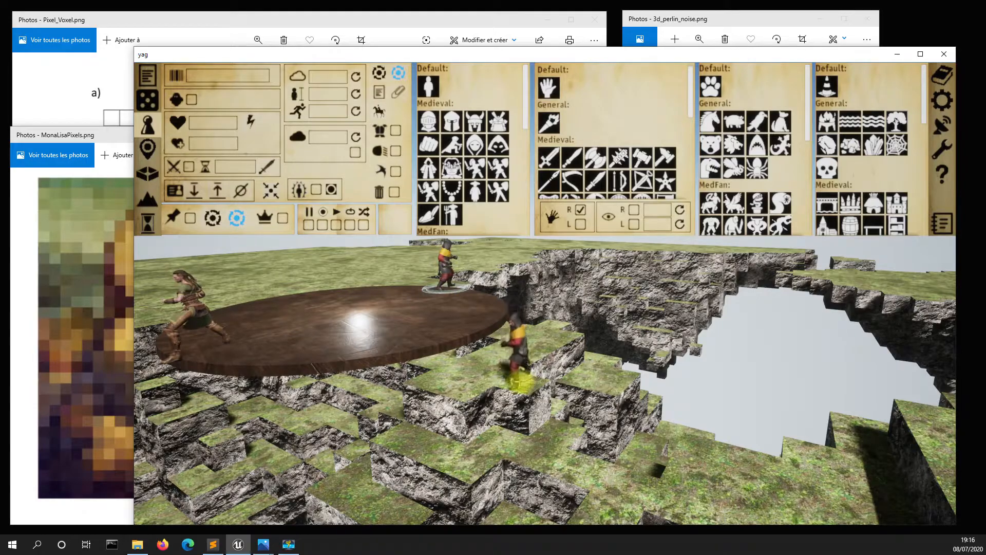
pyautogui.click(515, 381)
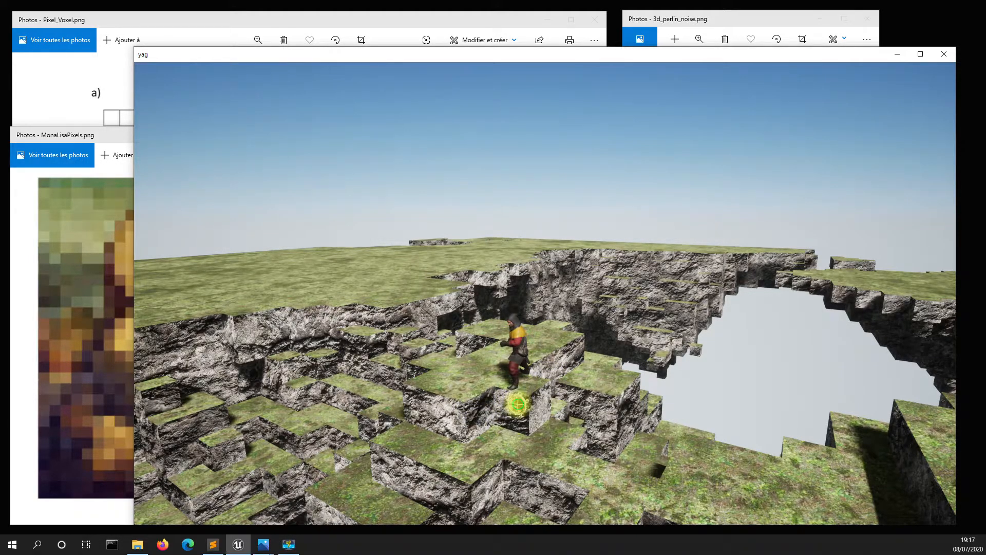
pyautogui.scroll(4, 515, 403)
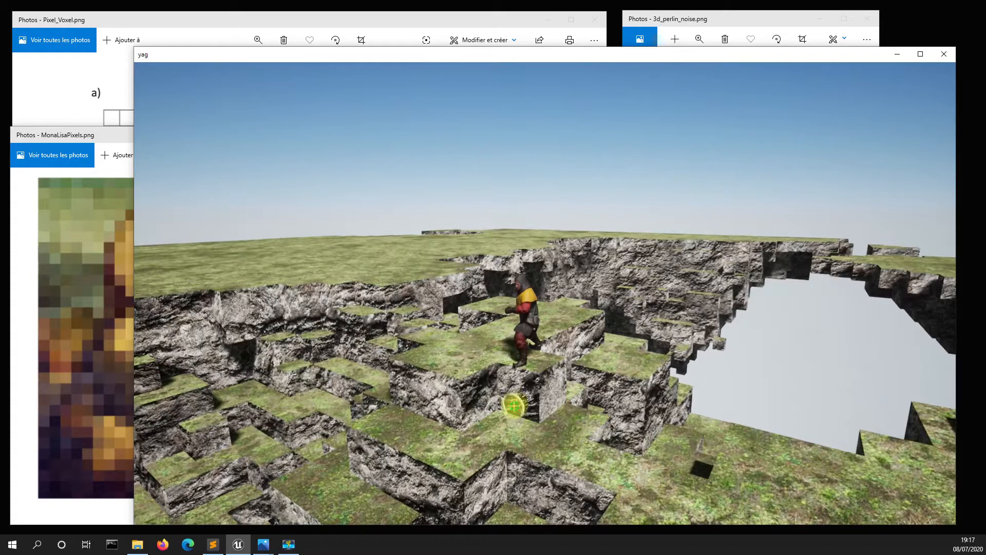
pyautogui.scroll(3, 514, 404)
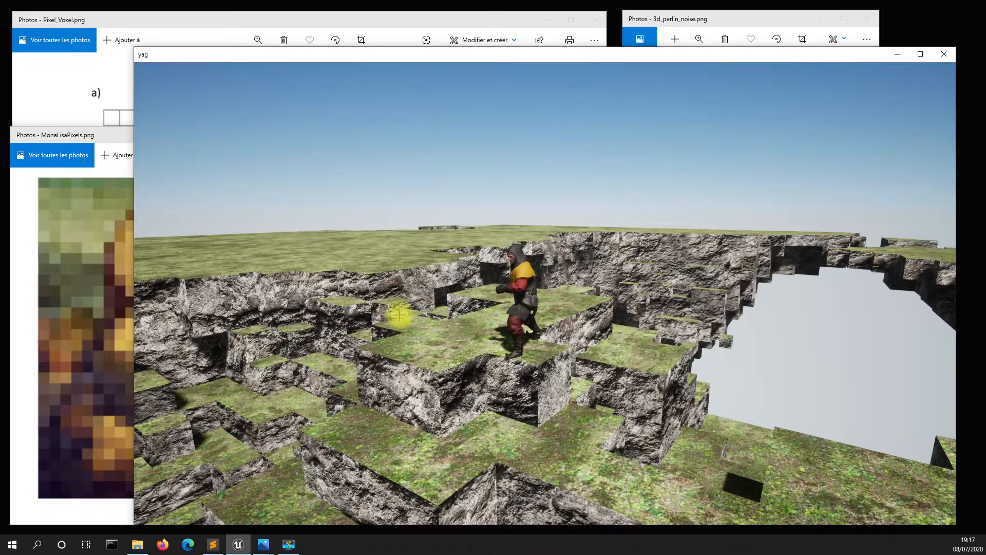
pyautogui.scroll(-5, 420, 308)
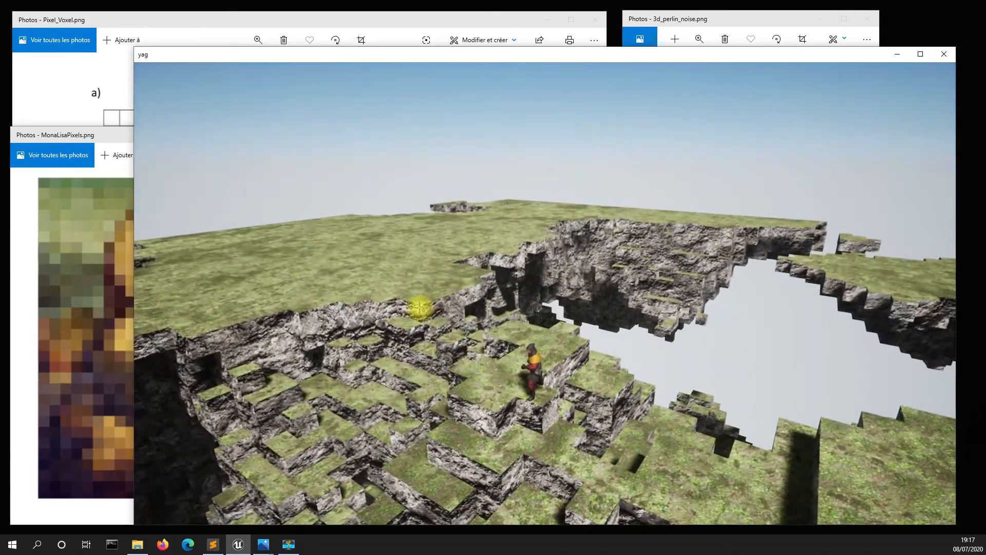
# Step: Delete the character standing on the voxel terrain and view the bare terrain without the interface
pyautogui.press('Tab')
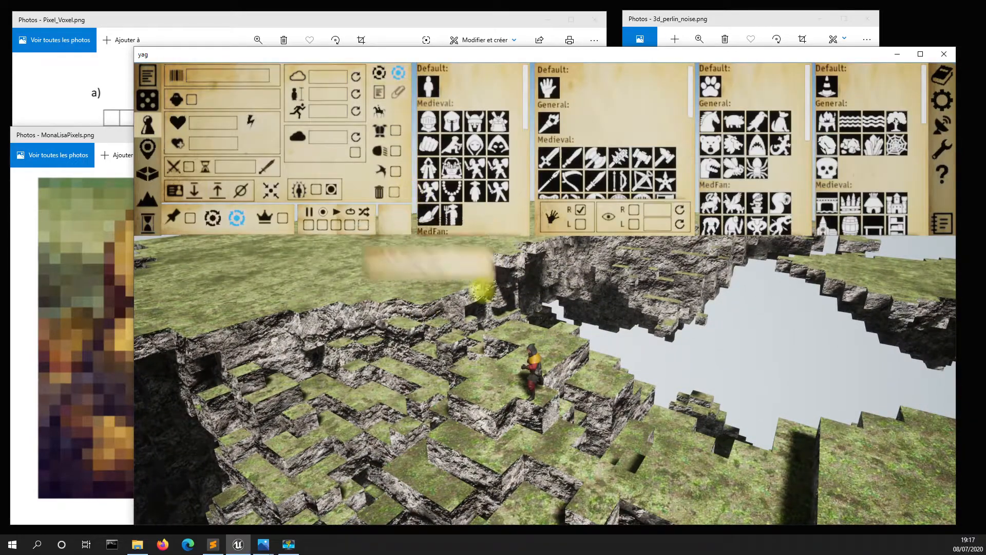
pyautogui.click(533, 360)
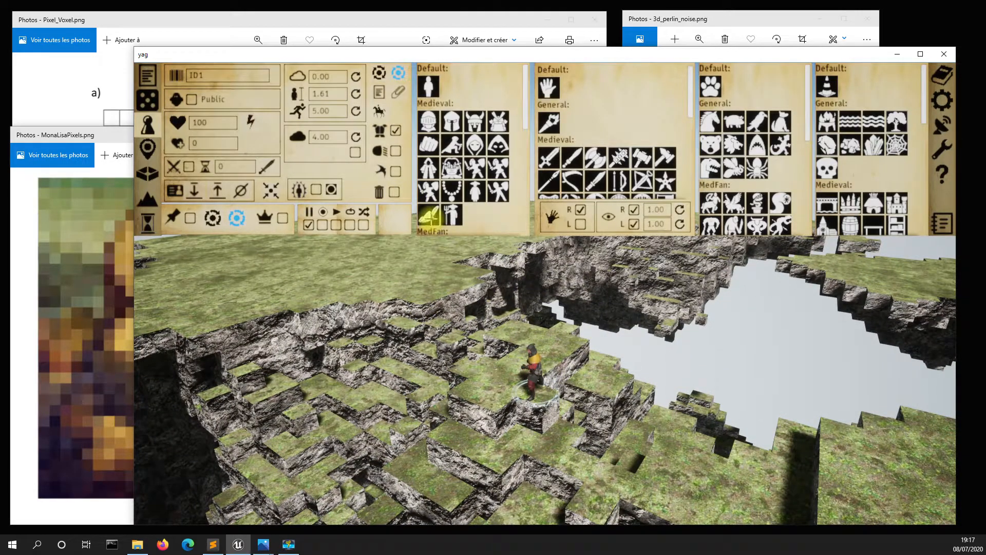
pyautogui.click(396, 191)
pyautogui.click(379, 191)
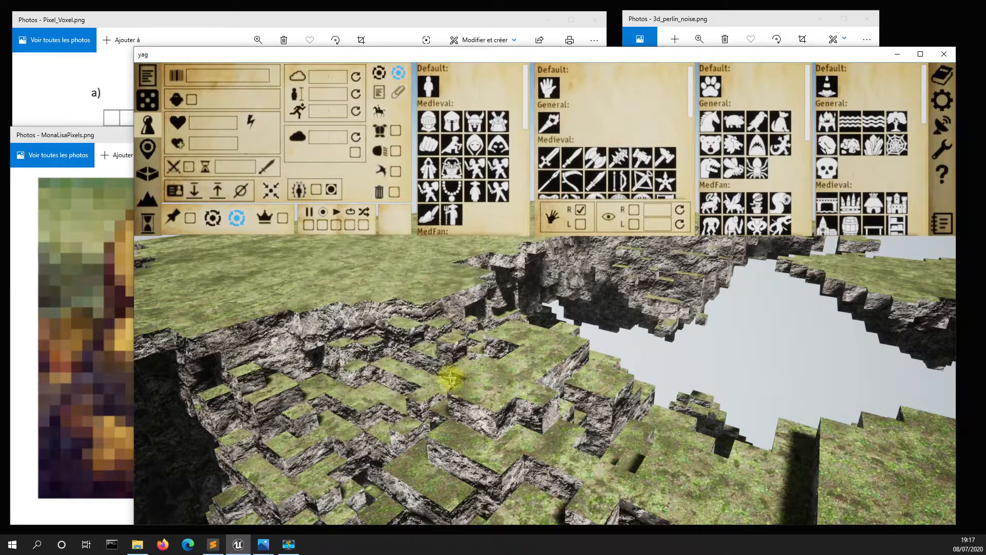
pyautogui.press('Tab')
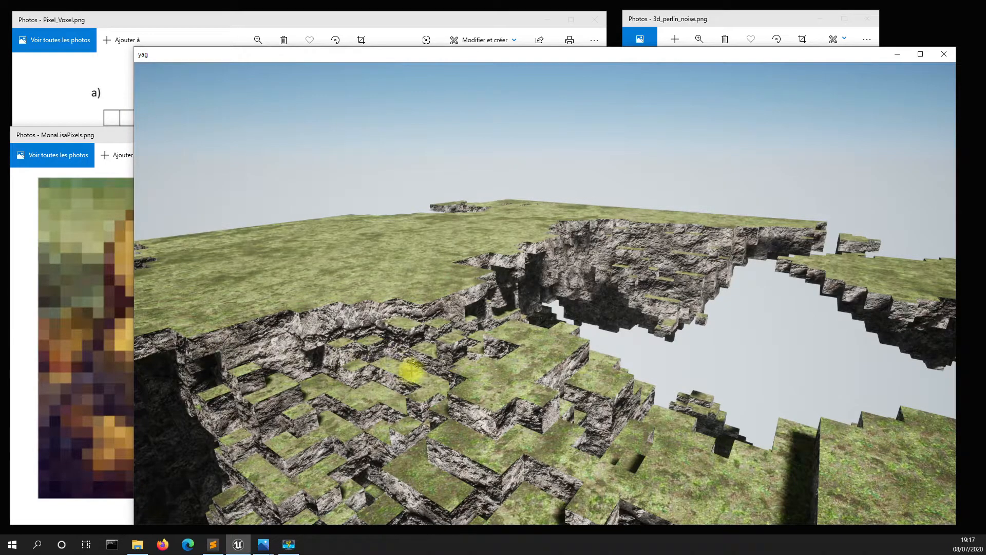
# Step: Regenerate the size 64 3D Perlin noise terrain with cubic voxels turned off, giving smooth surfaces
pyautogui.press('Tab')
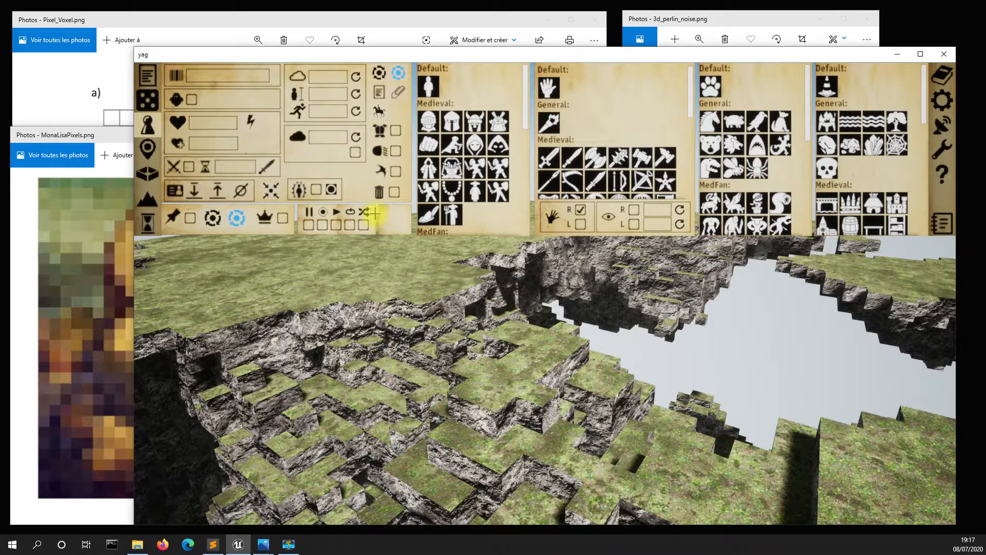
pyautogui.click(148, 198)
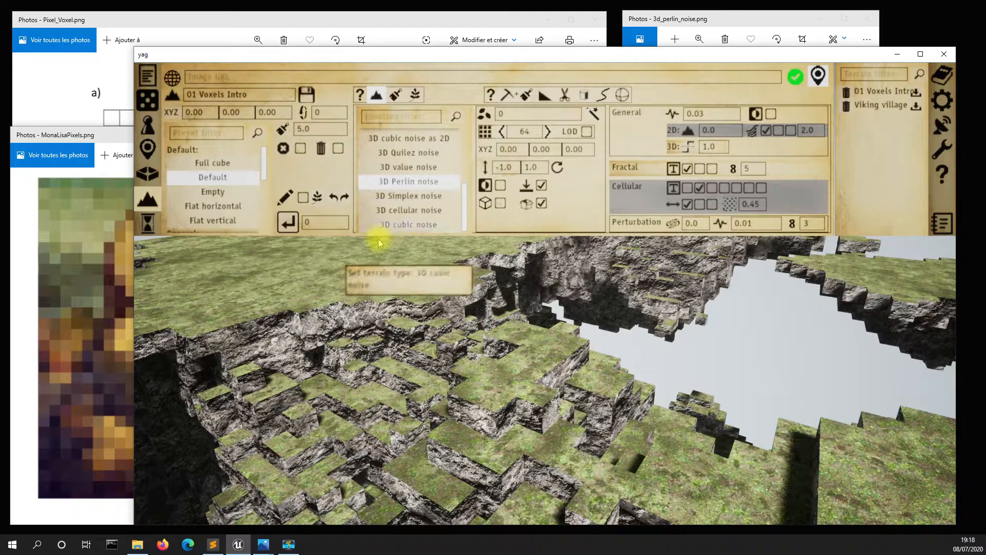
pyautogui.click(288, 223)
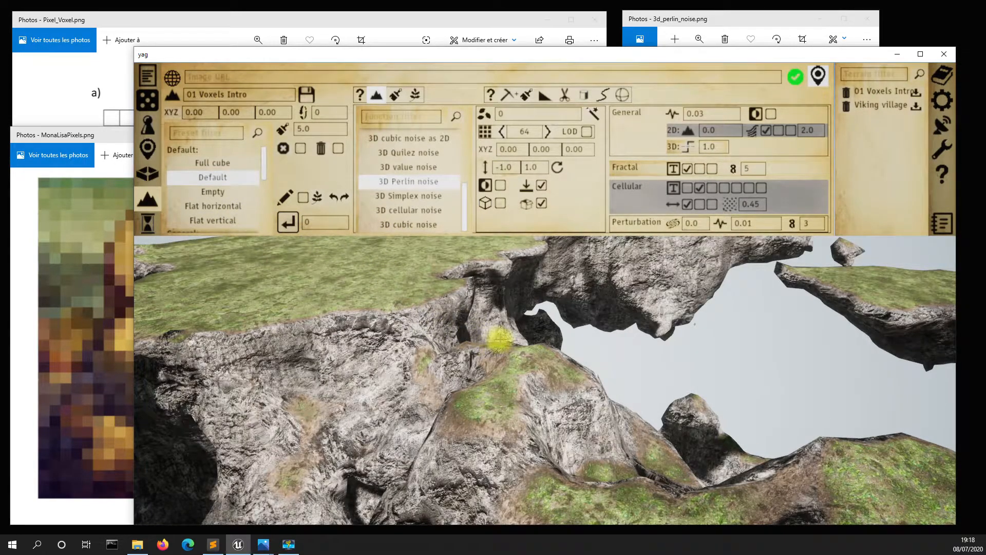
pyautogui.press('s')
pyautogui.press('s')
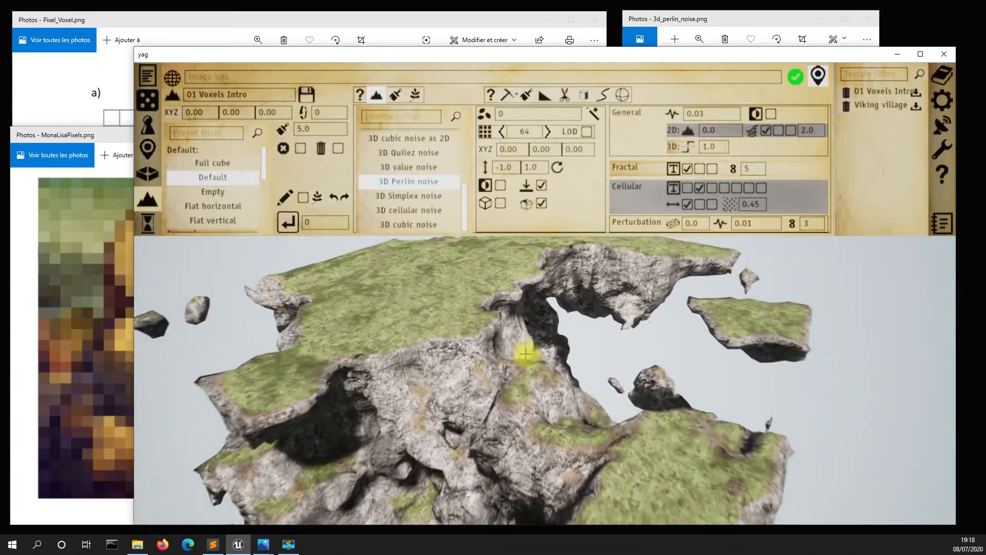
pyautogui.press('s')
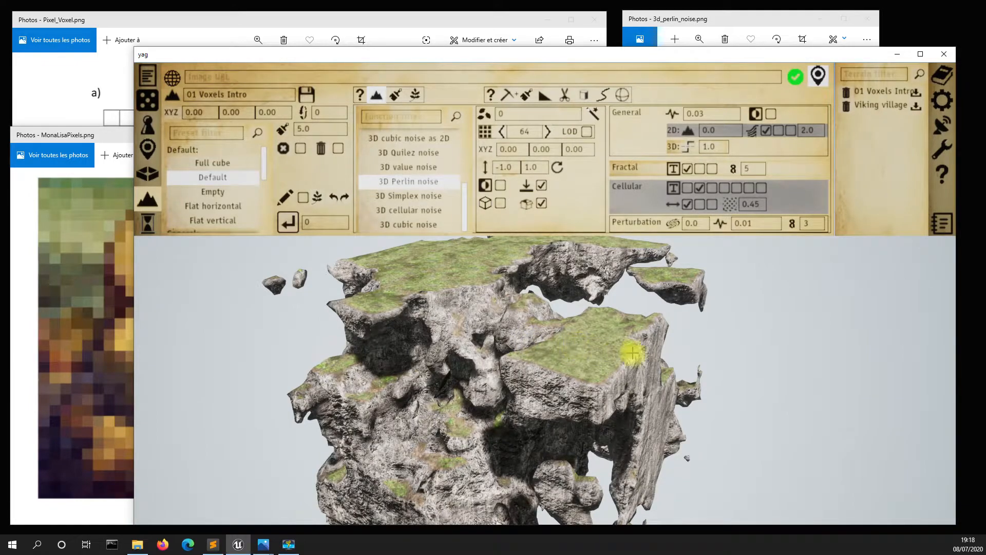
pyautogui.moveTo(562, 337); pyautogui.dragTo(541, 331, button='right')
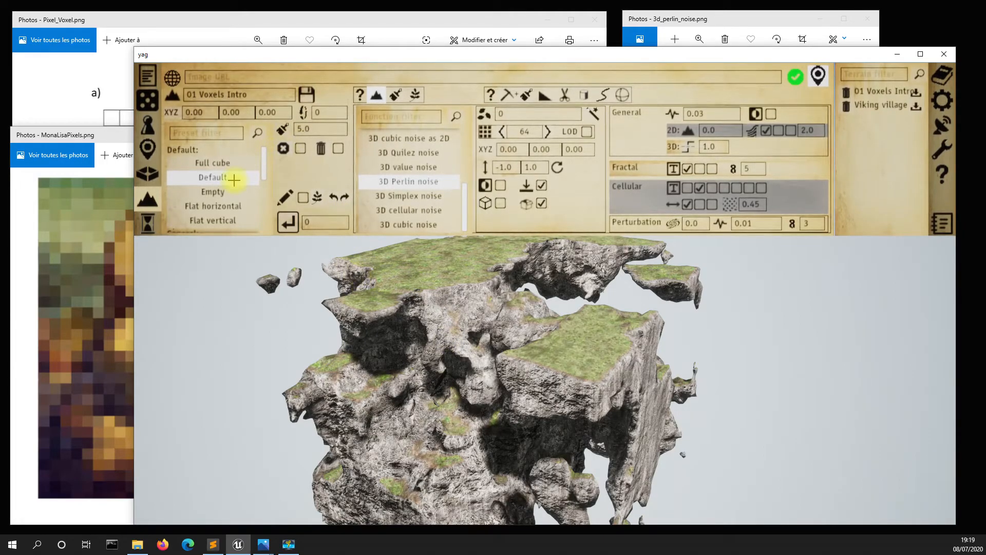
# Step: Generate a new terrain from the Full cube preset with its size set to 64
pyautogui.click(218, 162)
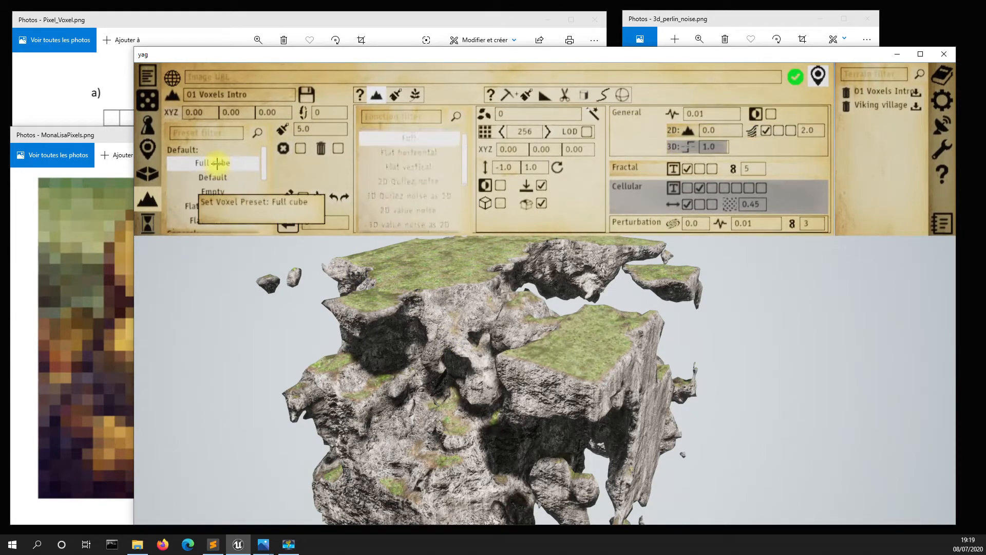
pyautogui.click(502, 132)
pyautogui.click(503, 132)
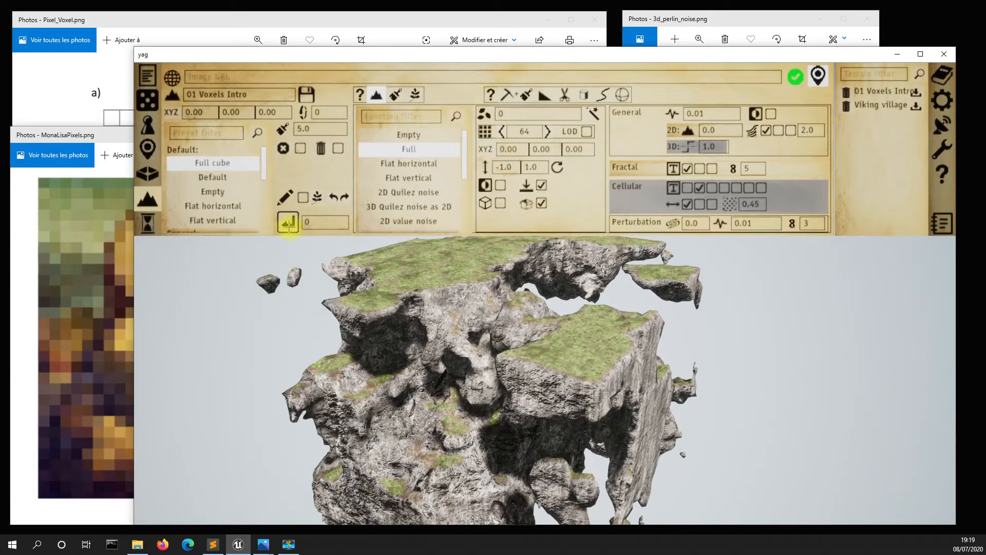
pyautogui.click(288, 222)
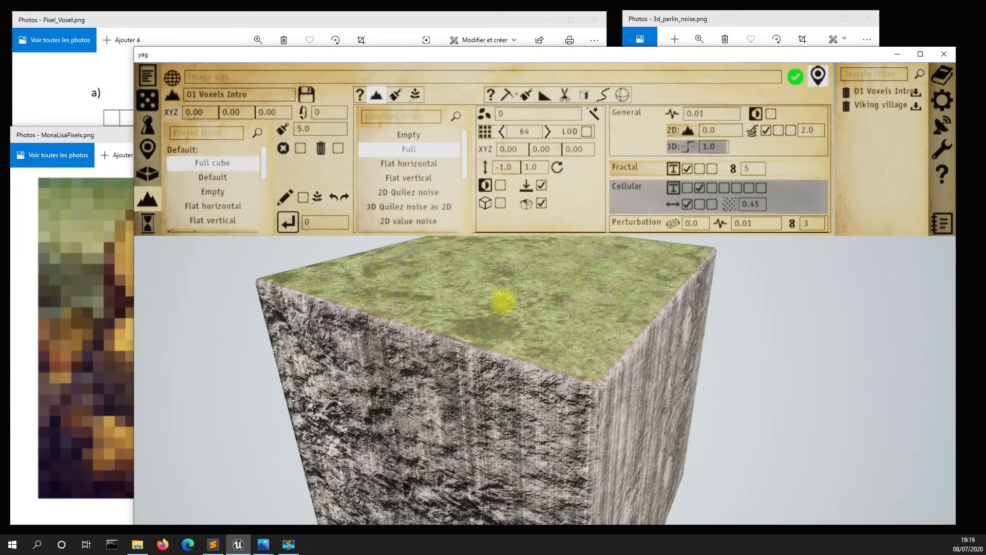
pyautogui.scroll(-6, 533, 327)
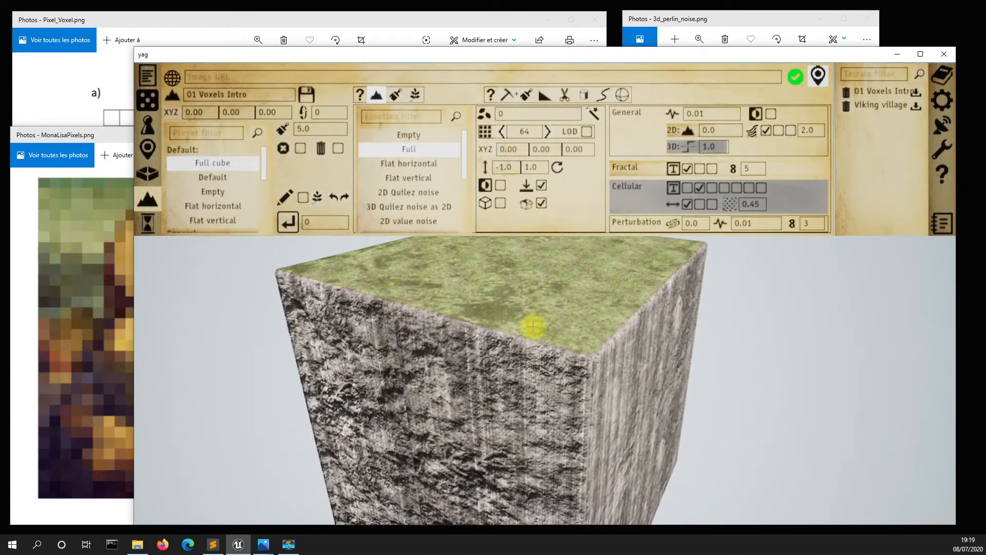
pyautogui.press('s')
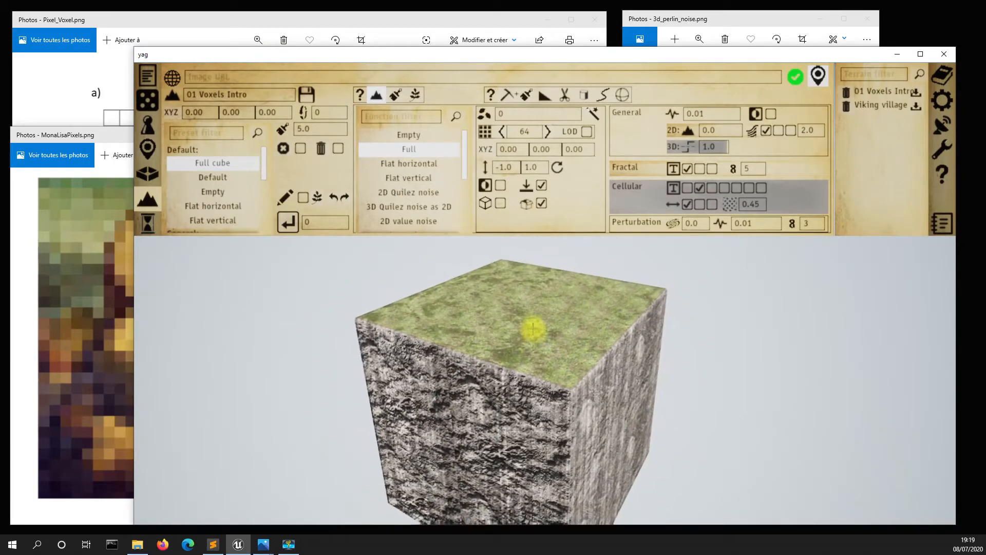
# Step: Increase the full cube's terrain size to 128 and regenerate it
pyautogui.click(548, 131)
pyautogui.click(286, 224)
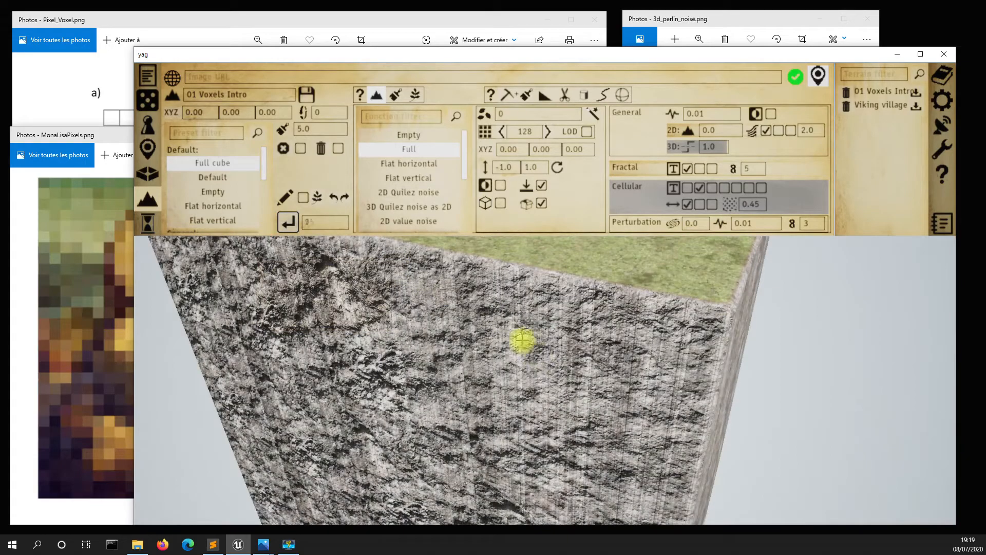
pyautogui.moveTo(542, 339); pyautogui.dragTo(550, 345, button='right')
pyautogui.press('s')
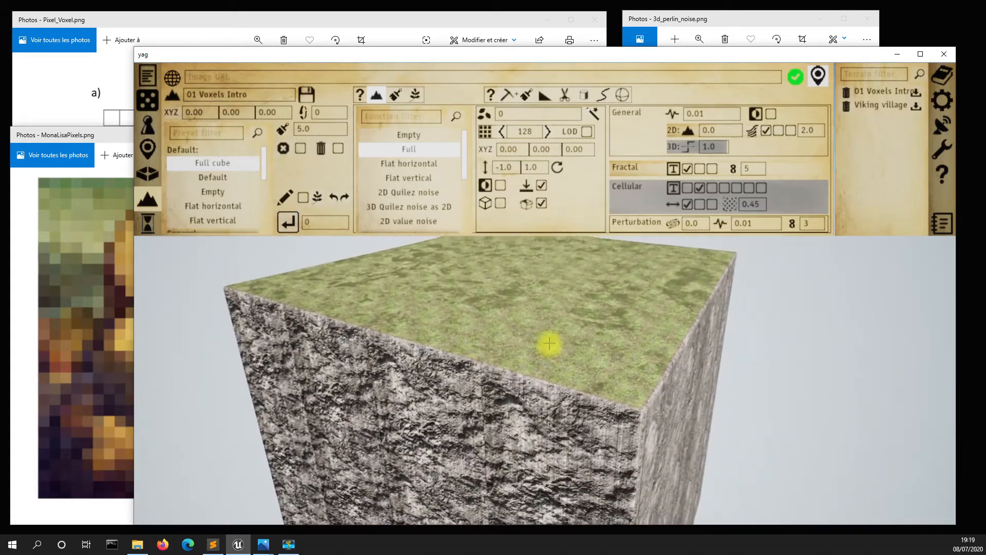
pyautogui.press('w')
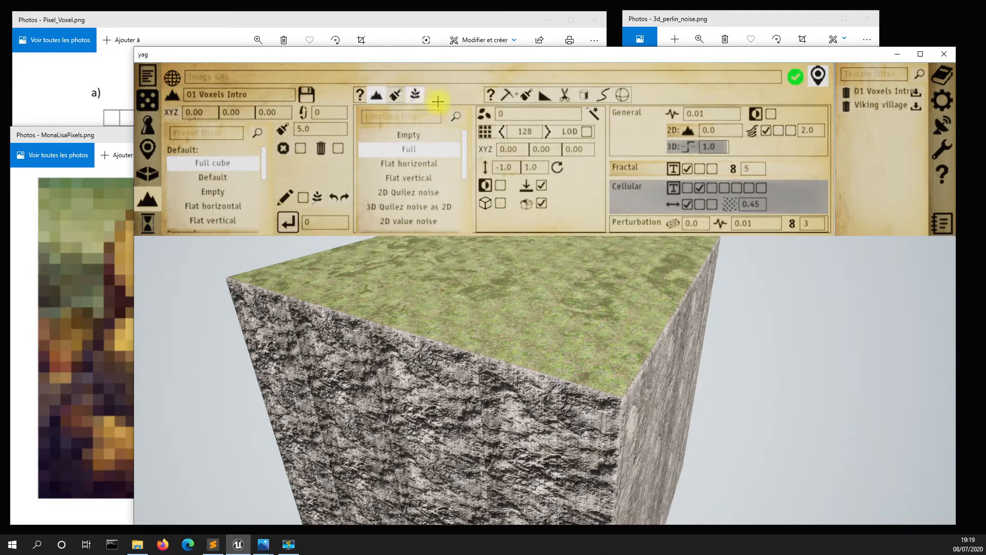
# Step: Enlarge the surface sculpting brush to about 25 and dig several large hollows into the cube's top and sides
pyautogui.click(523, 94)
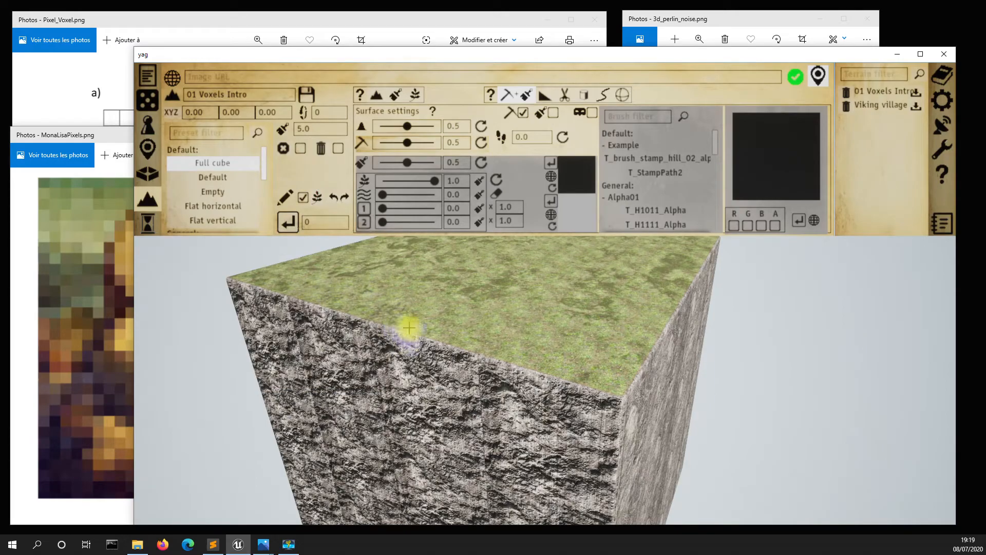
pyautogui.scroll(14, 398, 327)
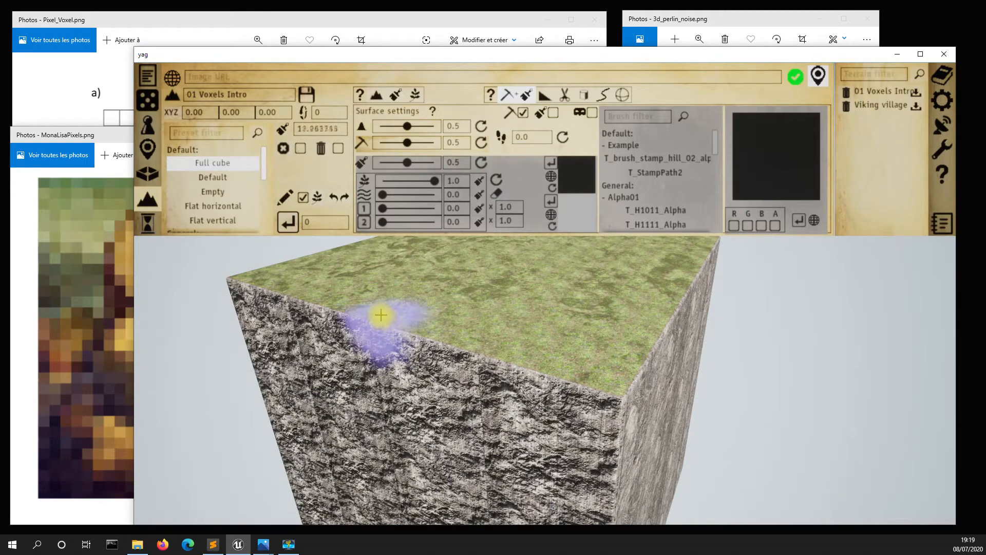
pyautogui.scroll(2, 380, 311)
pyautogui.moveTo(392, 311); pyautogui.dragTo(400, 313, button='middle')
pyautogui.scroll(1, 399, 315)
pyautogui.moveTo(403, 323)
pyautogui.mouseDown()
pyautogui.moveTo(462, 341)
pyautogui.moveTo(537, 330)
pyautogui.moveTo(457, 310)
pyautogui.moveTo(370, 346)
pyautogui.moveTo(462, 315)
pyautogui.moveTo(563, 308)
pyautogui.moveTo(517, 307)
pyautogui.moveTo(636, 288)
pyautogui.moveTo(671, 295)
pyautogui.moveTo(678, 359)
pyautogui.moveTo(601, 396)
pyautogui.moveTo(385, 379)
pyautogui.moveTo(282, 313)
pyautogui.moveTo(435, 310)
pyautogui.mouseUp()
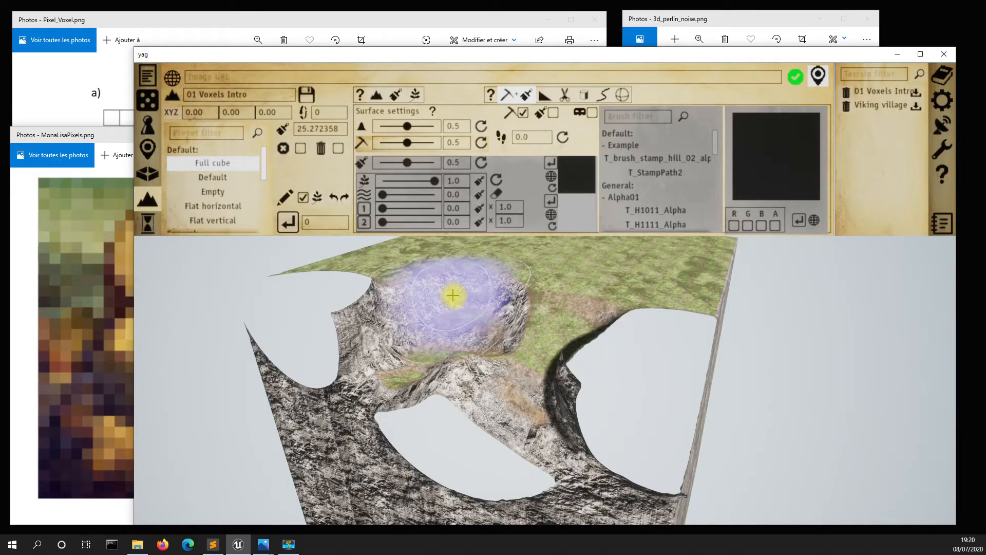
pyautogui.moveTo(453, 295); pyautogui.dragTo(438, 304)
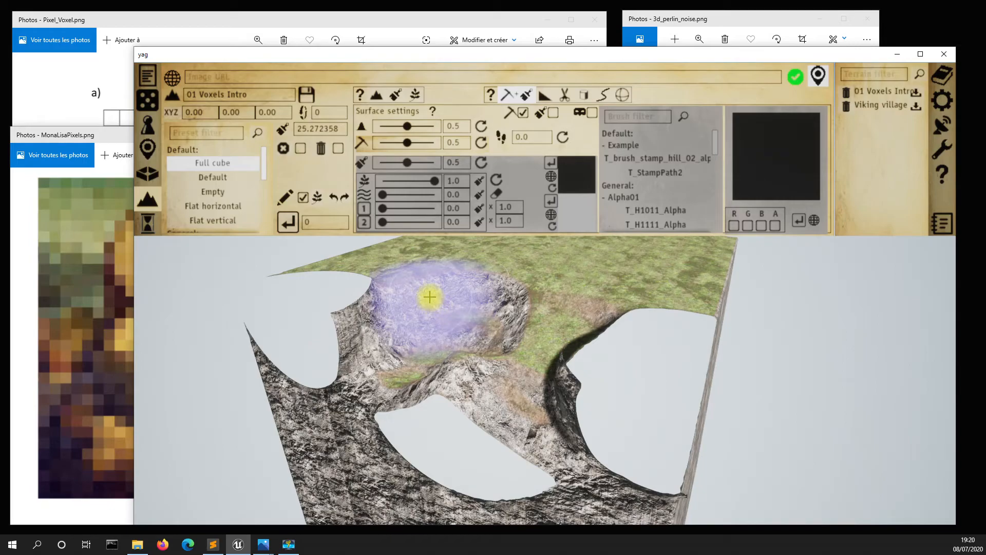